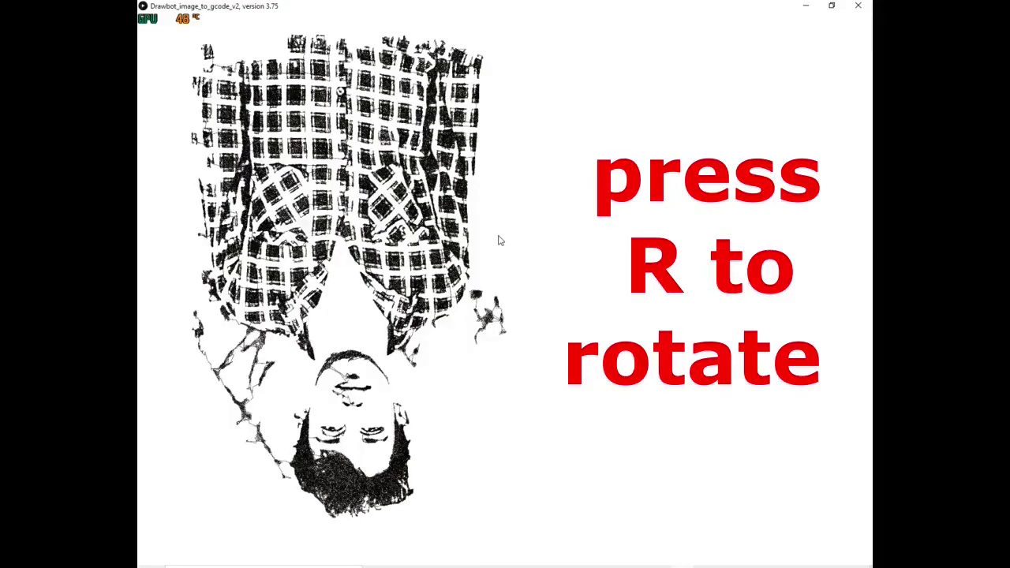
# Step: Rotate the portrait upright and cycle through the alternative drawing styles
pyautogui.press('r')
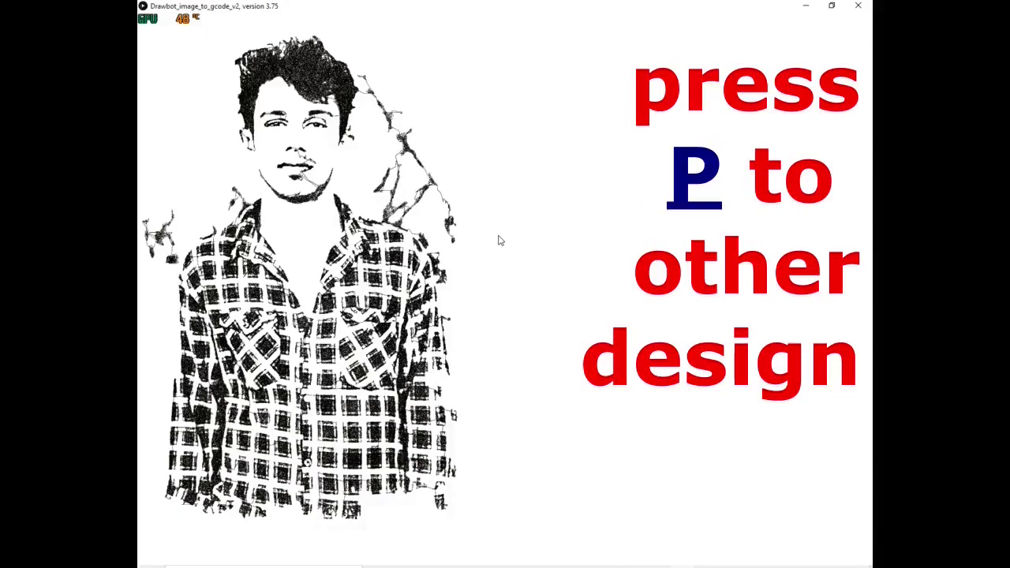
pyautogui.press('p')
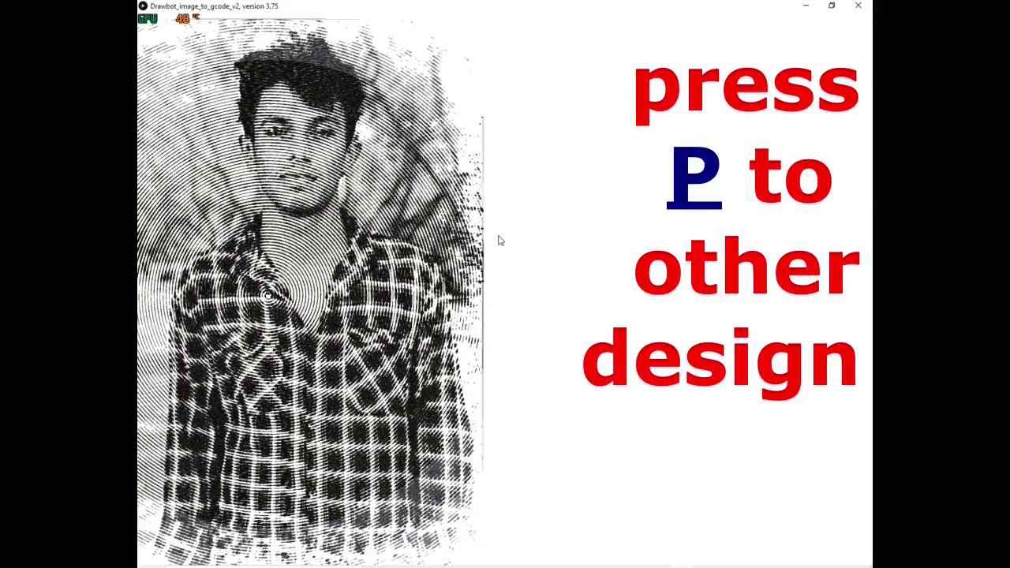
pyautogui.press('p')
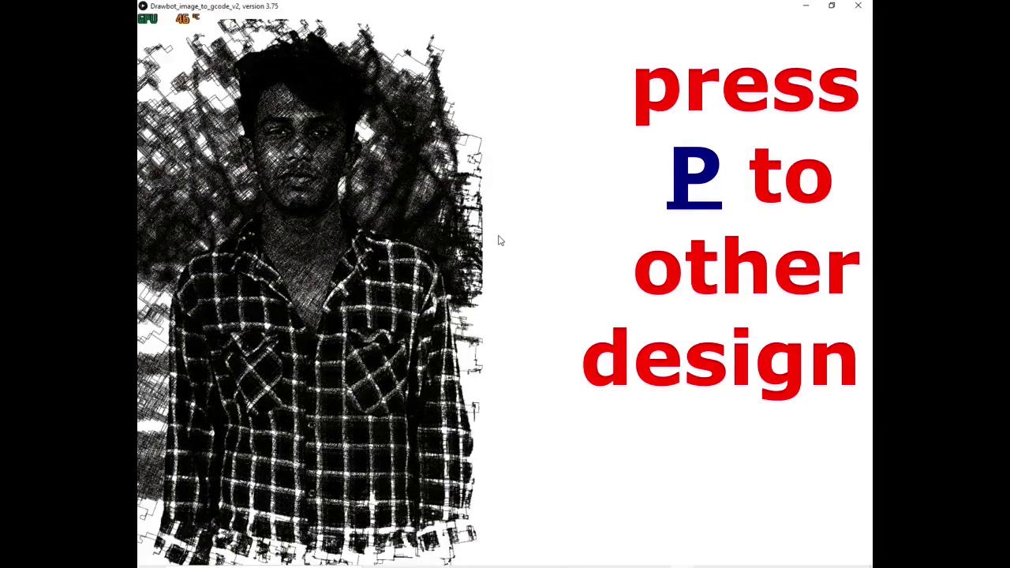
pyautogui.press('p')
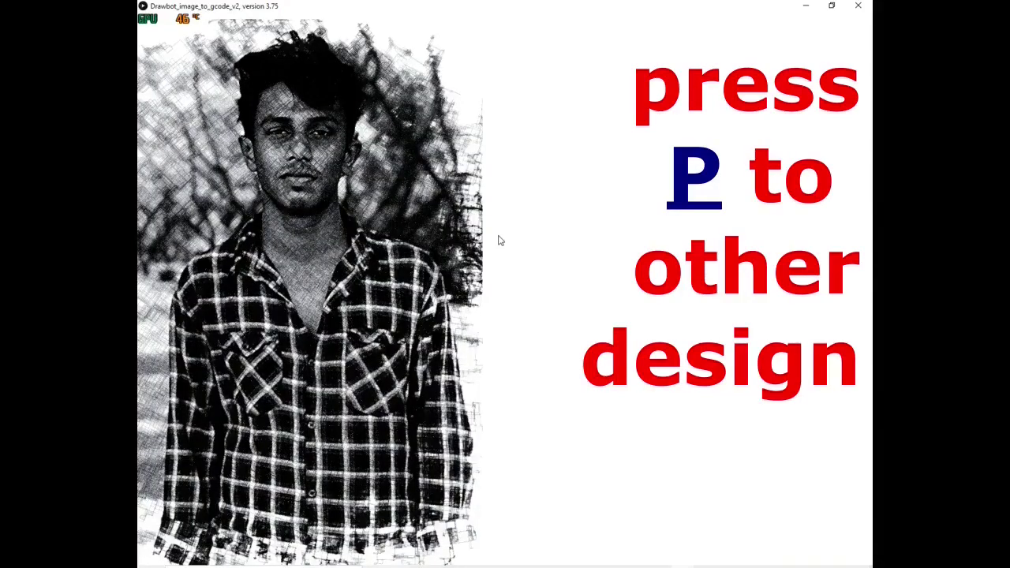
pyautogui.press('p')
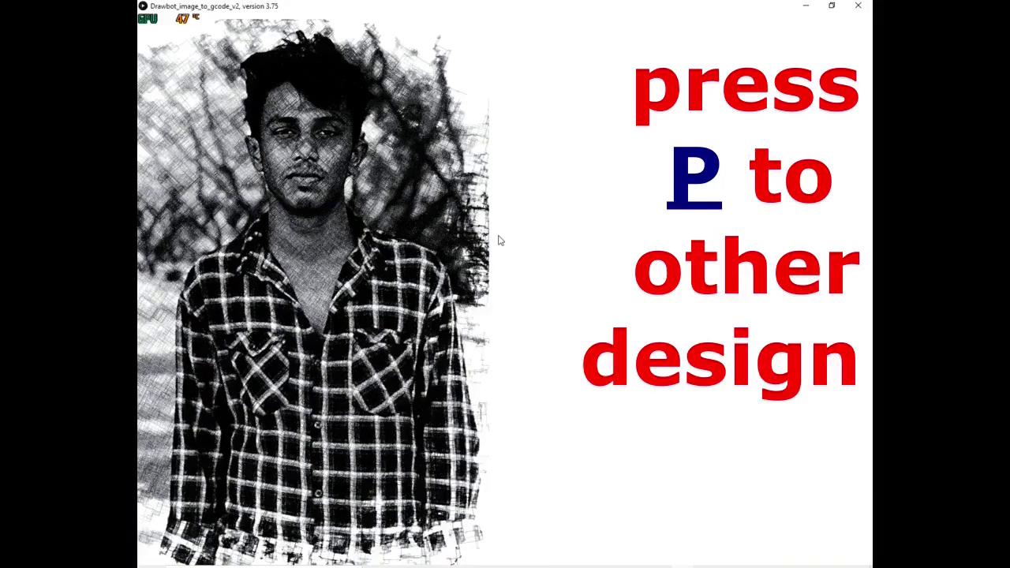
pyautogui.press('p')
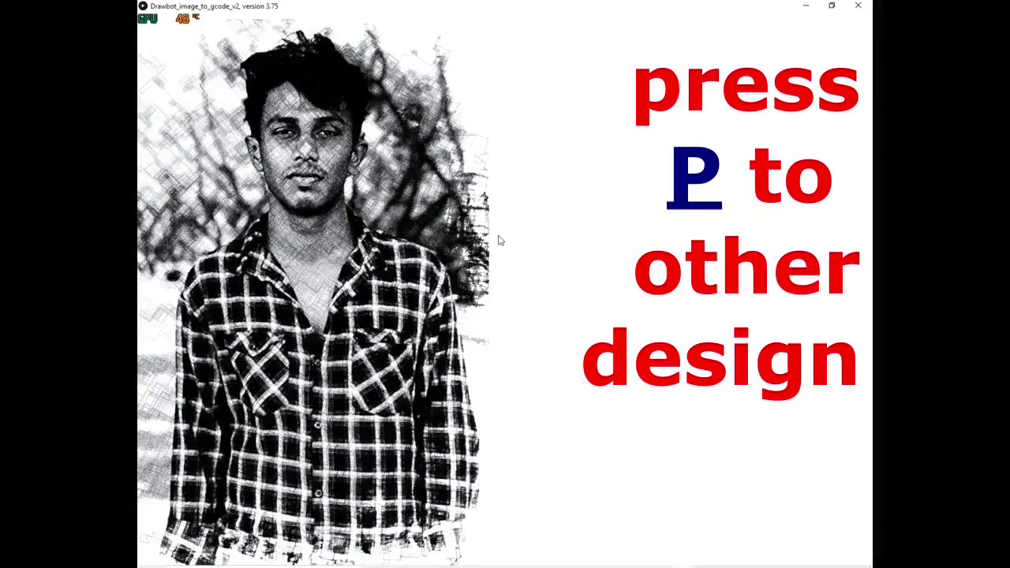
pyautogui.press('p')
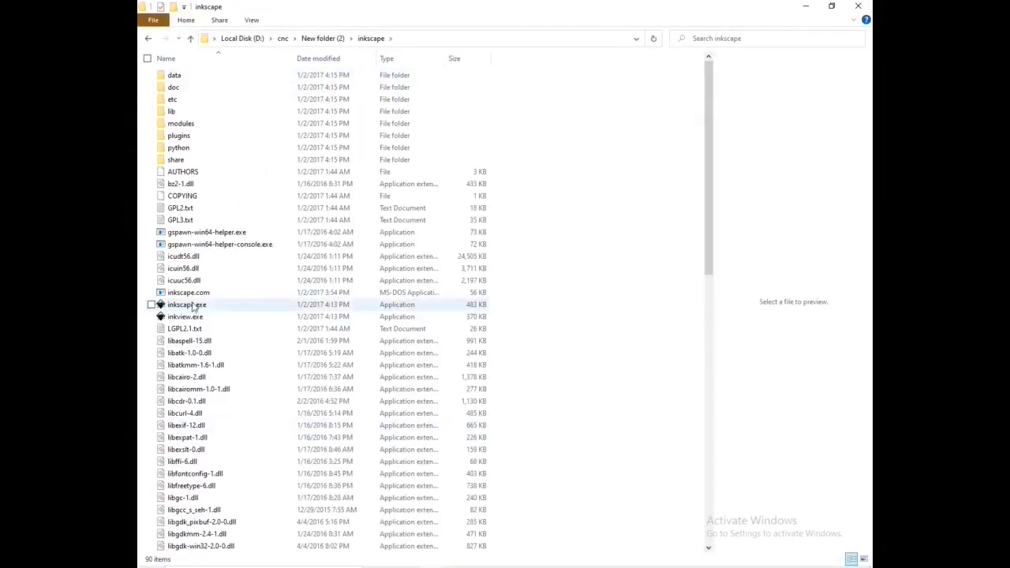
# Step: Launch Inkscape from its program folder and review the page size in the document properties
pyautogui.click(223, 307)
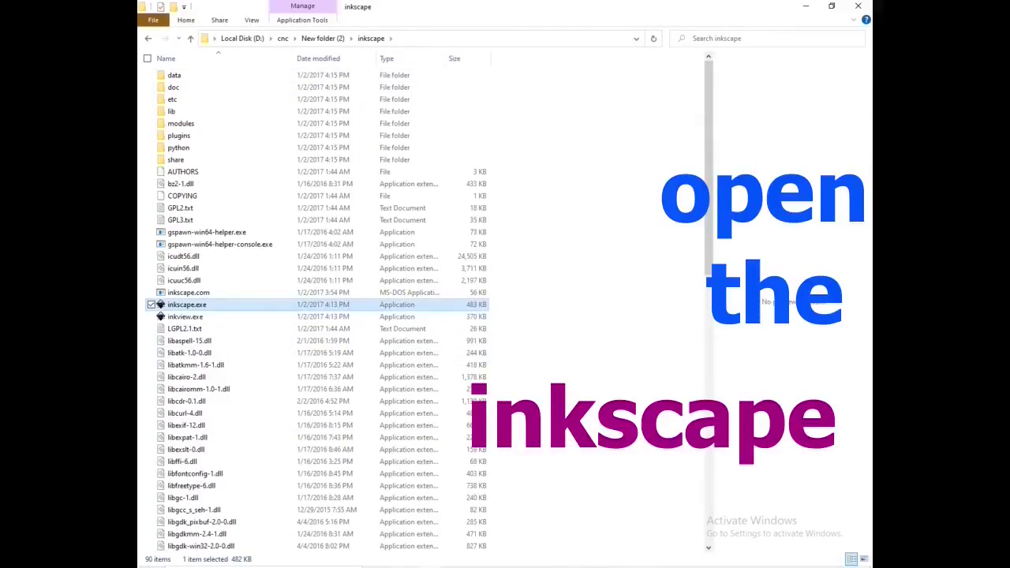
pyautogui.click(147, 18)
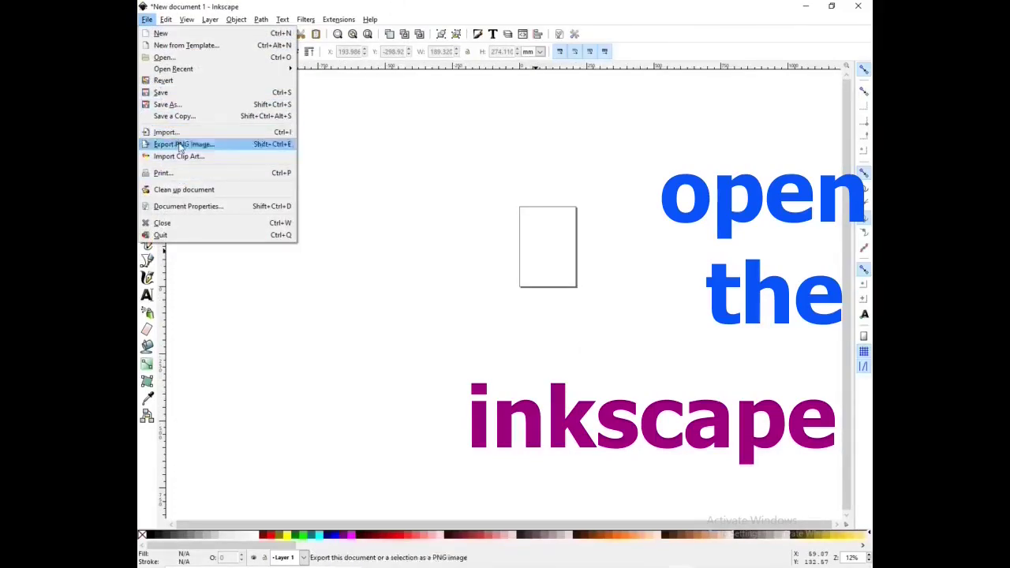
pyautogui.click(202, 208)
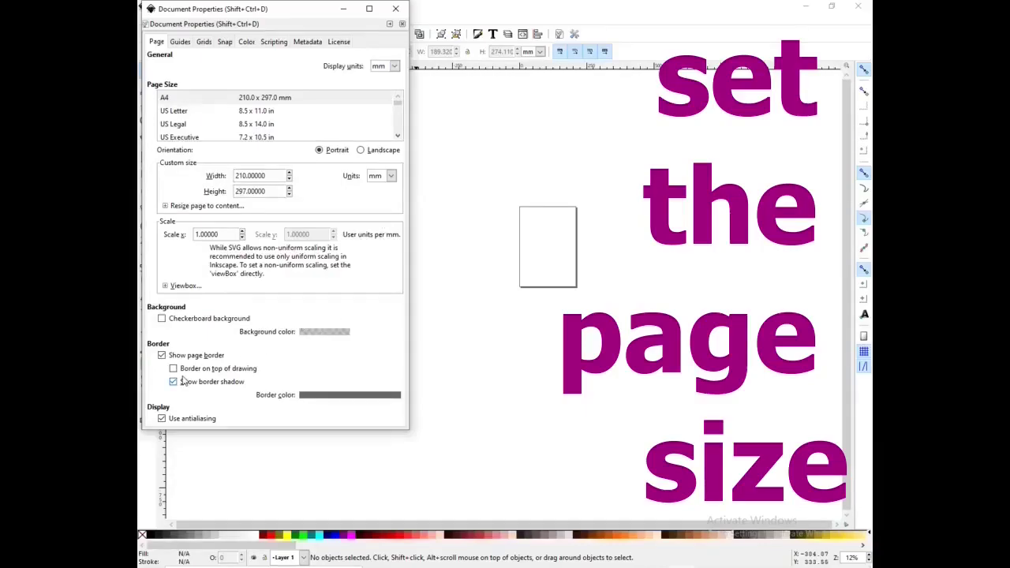
pyautogui.click(395, 9)
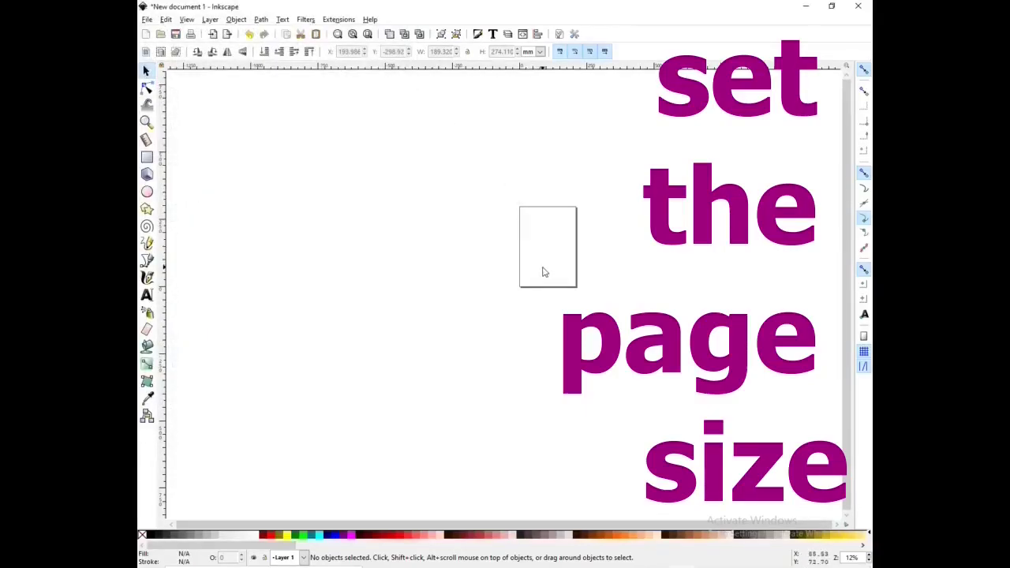
# Step: Restore the Inkscape window to a smaller size so the file browser behind it is accessible
pyautogui.press('ctrl')
pyautogui.press('5')
pyautogui.click(147, 19)
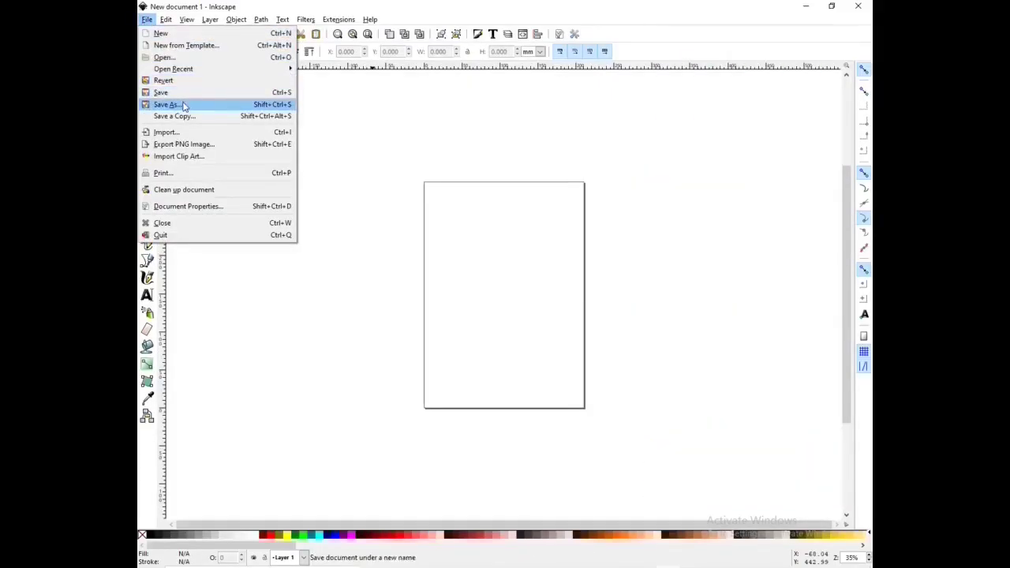
pyautogui.click(420, 159)
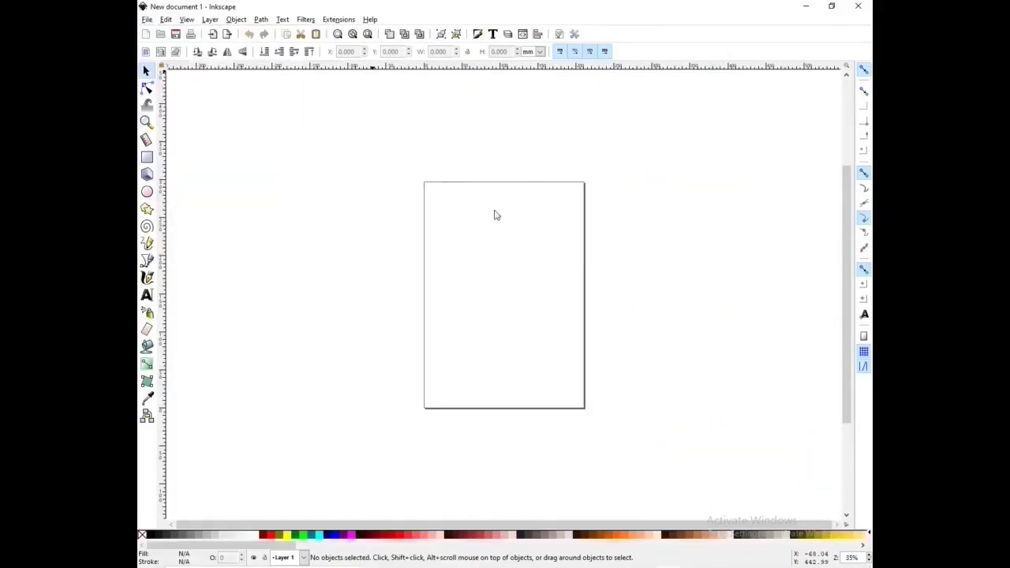
pyautogui.moveTo(496, 4); pyautogui.dragTo(502, 39)
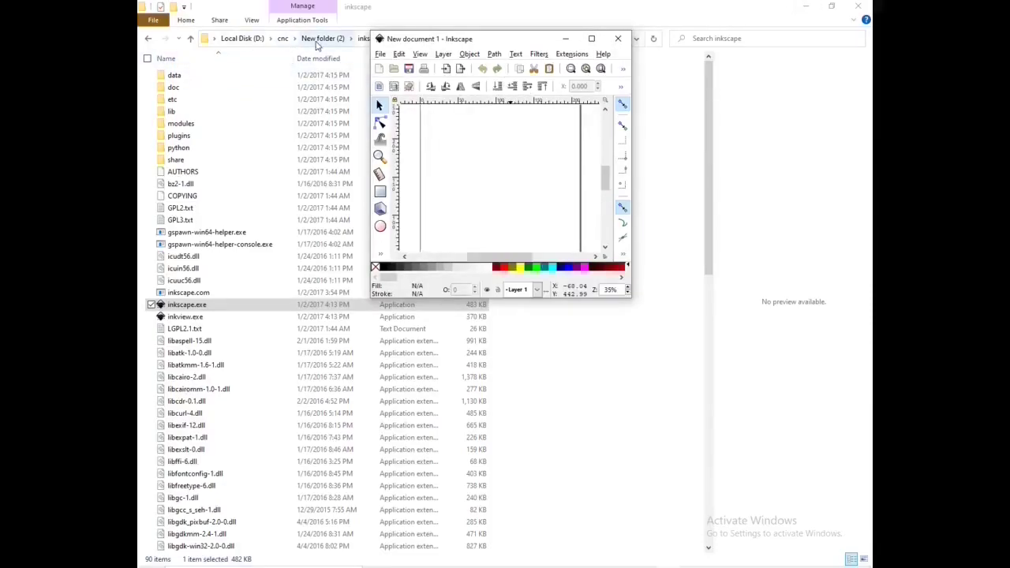
# Step: Switch to File Explorer and go to the root of Local Disk (D:)
pyautogui.click(245, 39)
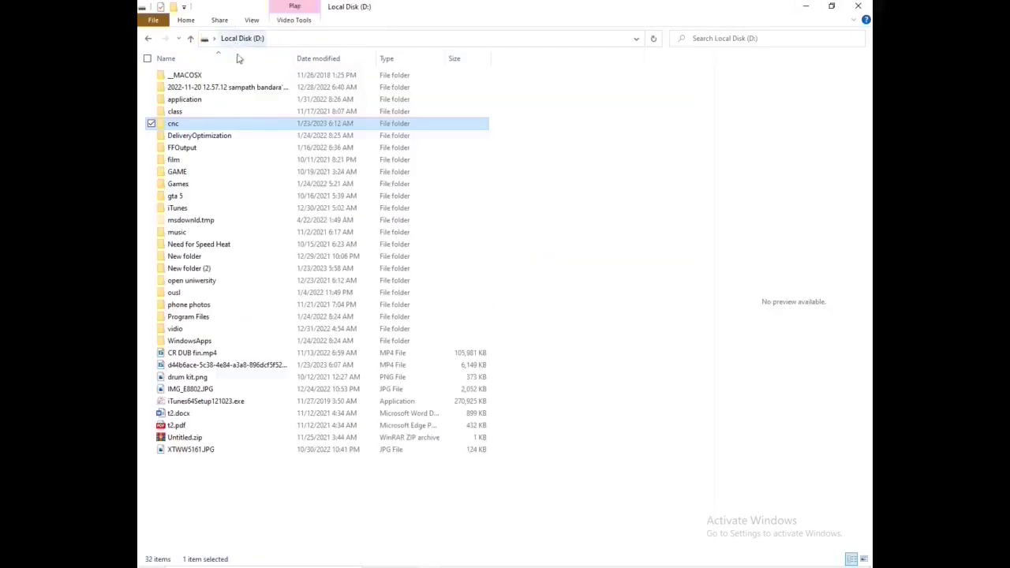
pyautogui.click(202, 449)
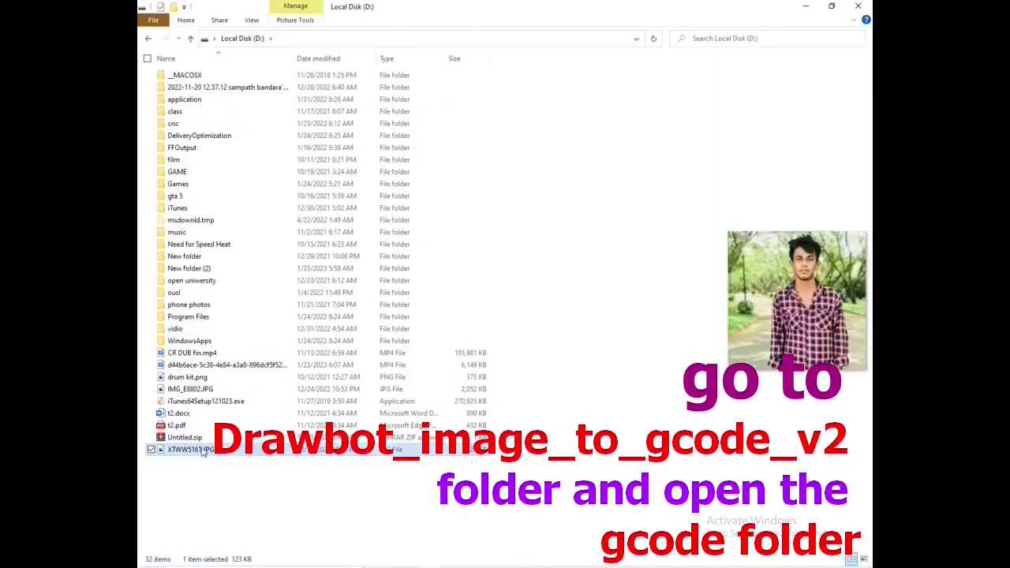
pyautogui.moveTo(495, 10); pyautogui.dragTo(460, 129)
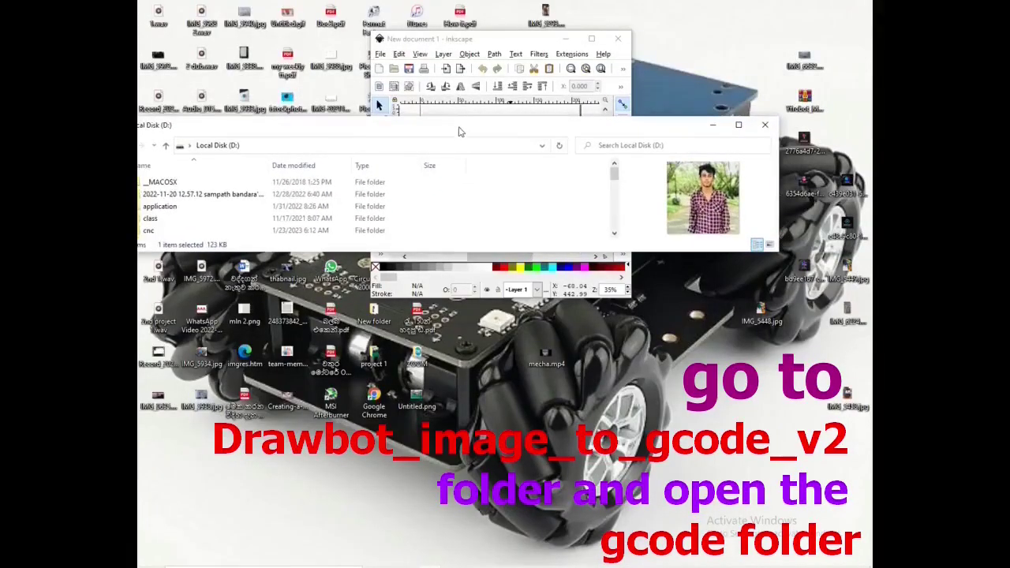
pyautogui.doubleClick(460, 132)
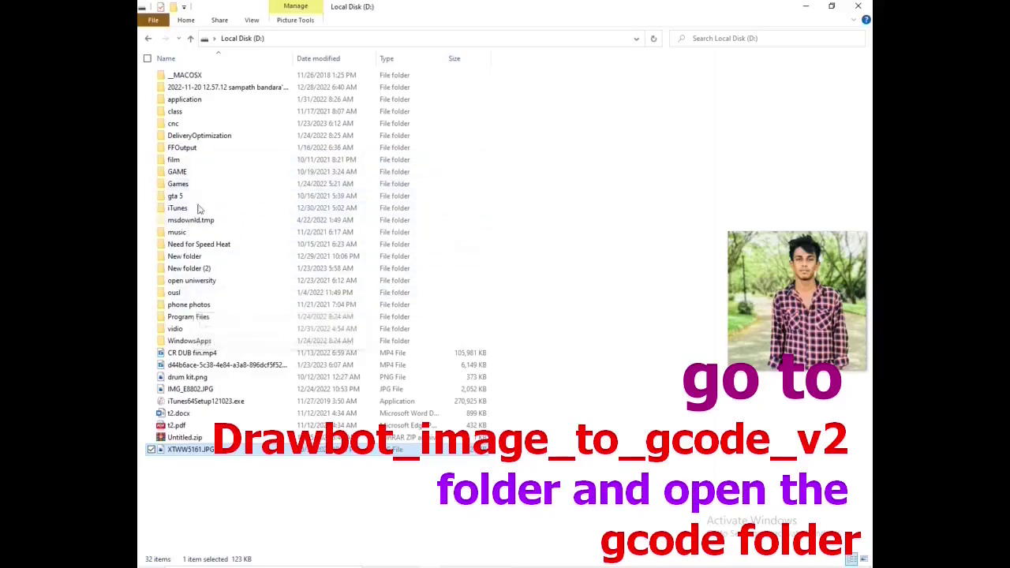
pyautogui.click(202, 282)
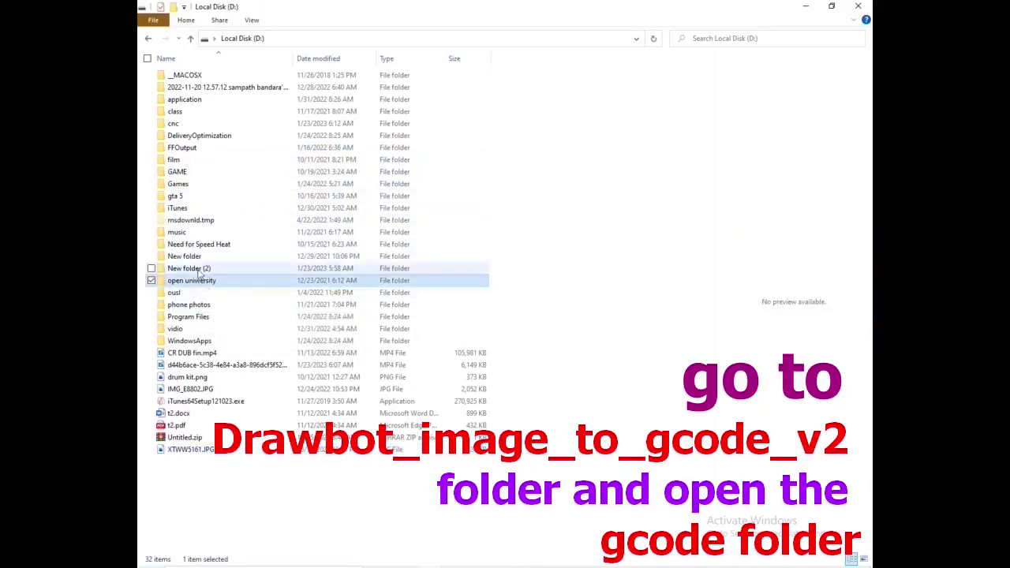
# Step: Open the gcode folder inside cnc, New folder, Drawbot_image_to_gcode_v2
pyautogui.doubleClick(181, 123)
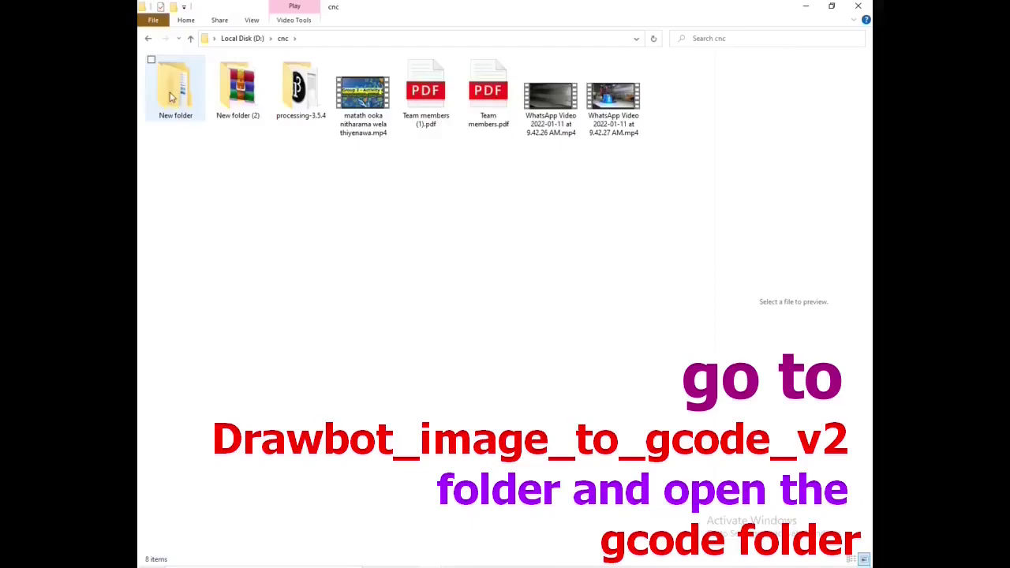
pyautogui.doubleClick(170, 96)
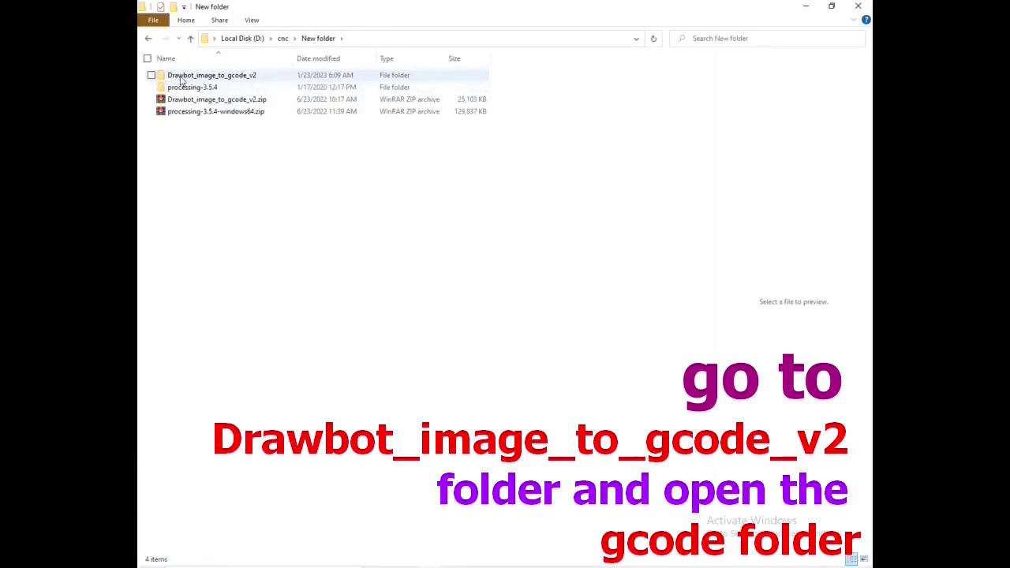
pyautogui.click(182, 80)
pyautogui.doubleClick(181, 79)
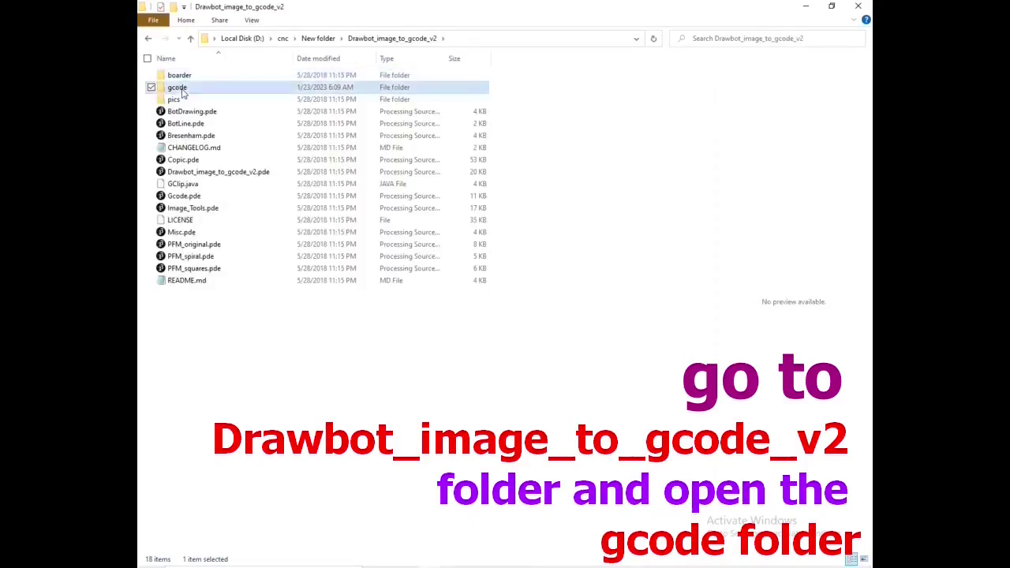
pyautogui.doubleClick(182, 87)
# Step: Import gcode_XTWW5161.svg from the gcode folder into the Inkscape document and maximize the Inkscape window
pyautogui.click(182, 87)
pyautogui.moveTo(233, 8); pyautogui.dragTo(278, 174)
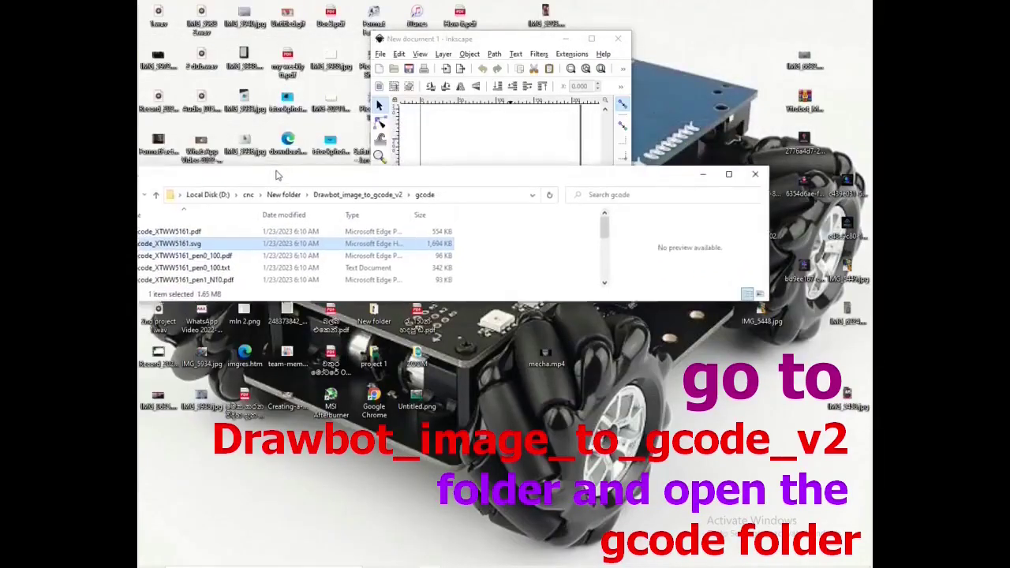
pyautogui.moveTo(350, 255); pyautogui.dragTo(500, 144)
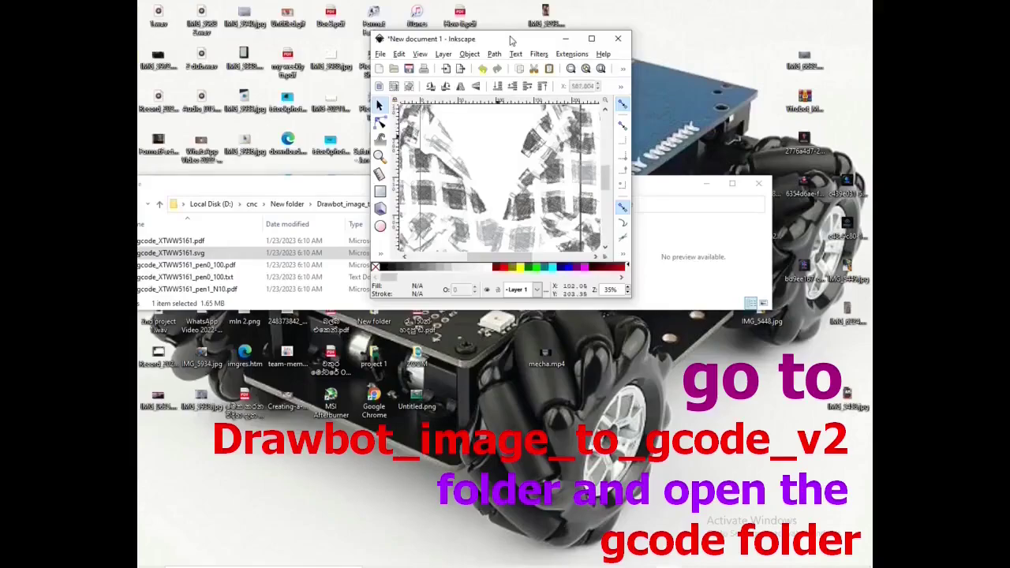
pyautogui.click(591, 39)
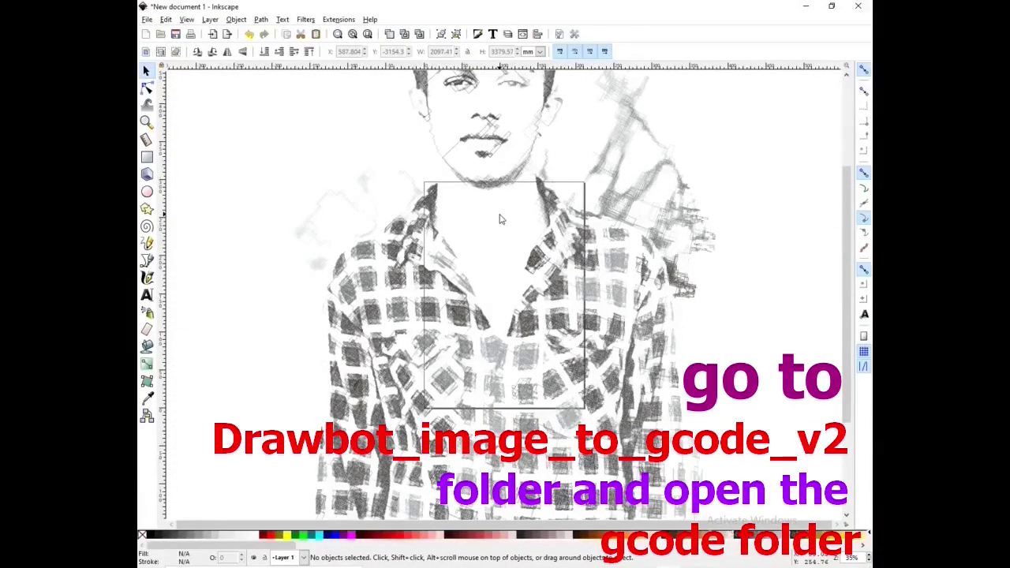
# Step: Move the imported portrait group onto the page and scale it to about 251 by 293 mm
pyautogui.click(500, 219)
pyautogui.scroll(-3, 571, 220)
pyautogui.moveTo(476, 128); pyautogui.dragTo(572, 294)
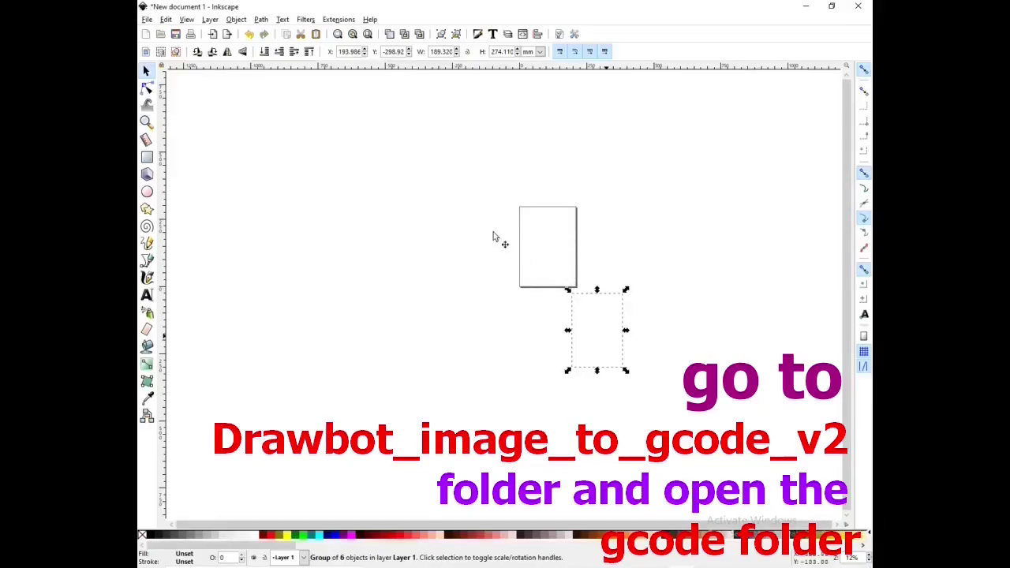
pyautogui.moveTo(568, 290); pyautogui.dragTo(510, 203)
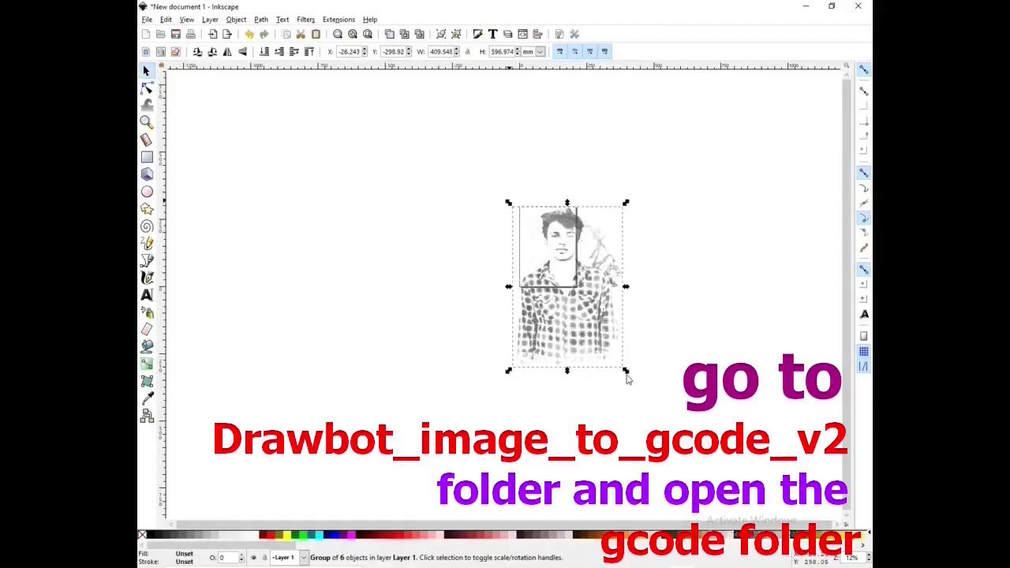
pyautogui.moveTo(628, 377); pyautogui.dragTo(580, 298)
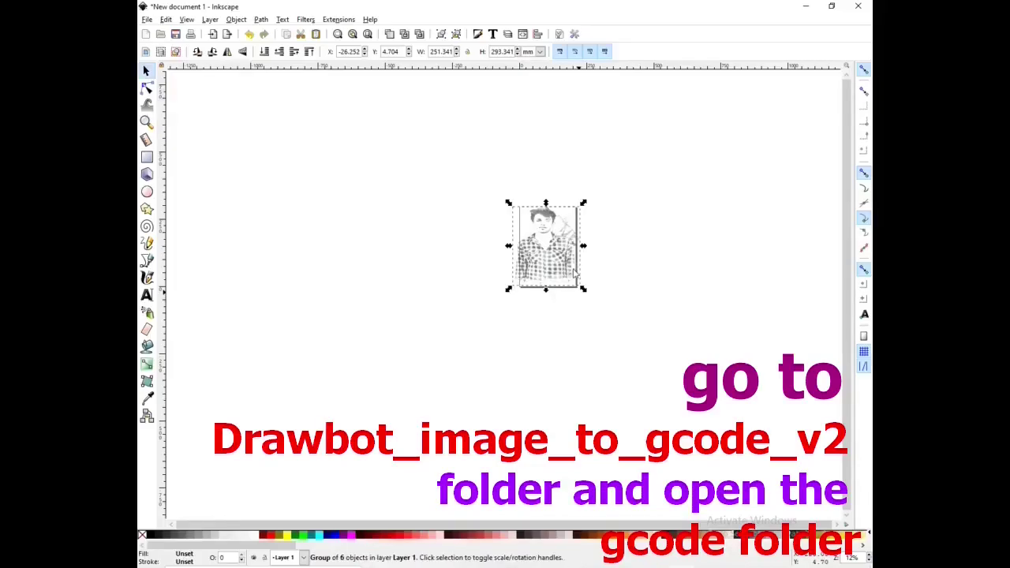
# Step: Convert the portrait group on the page from objects to paths
pyautogui.press('z')
pyautogui.click(545, 269)
pyautogui.click(546, 269)
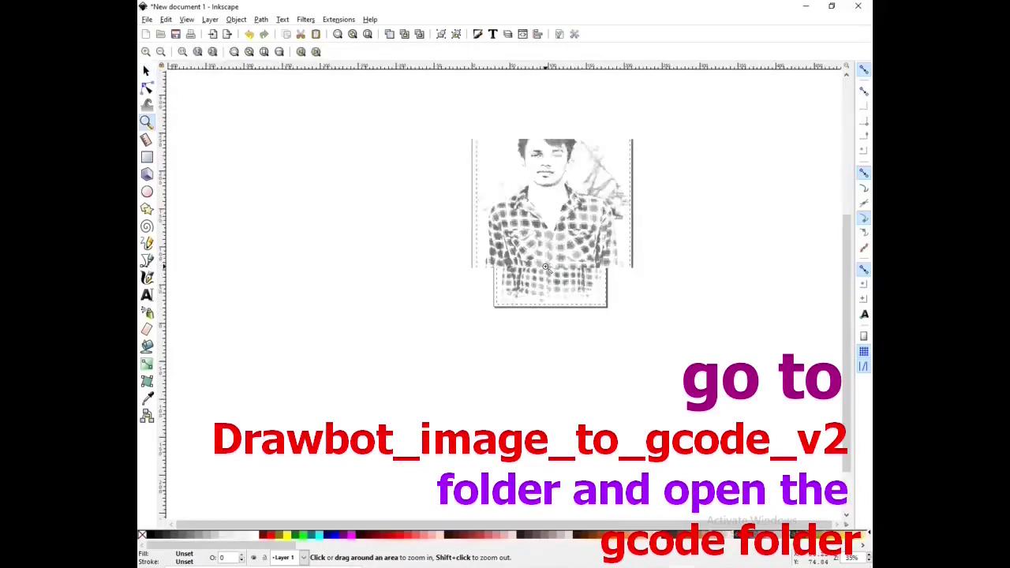
pyautogui.click(545, 268)
pyautogui.click(545, 235)
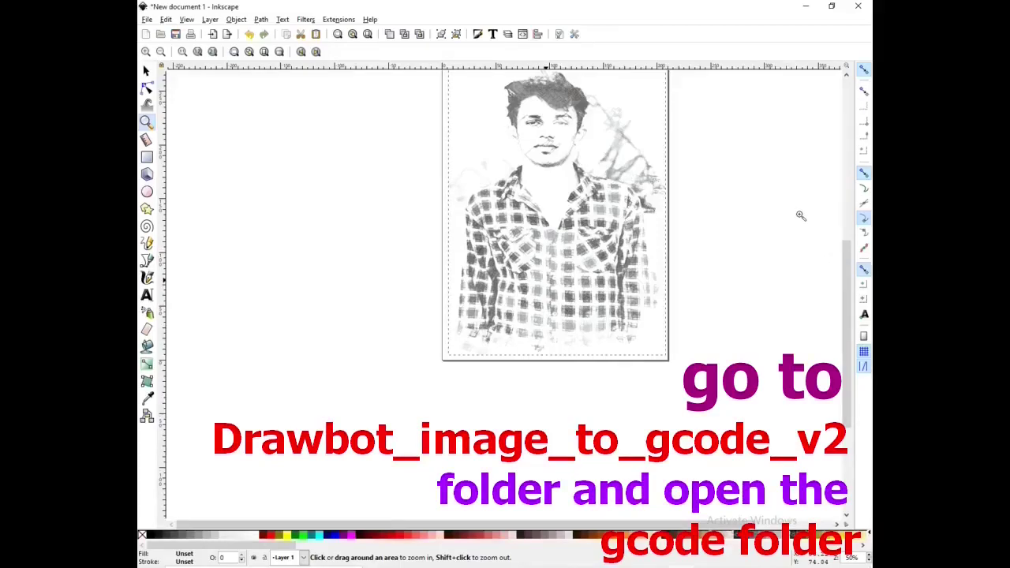
pyautogui.press('-')
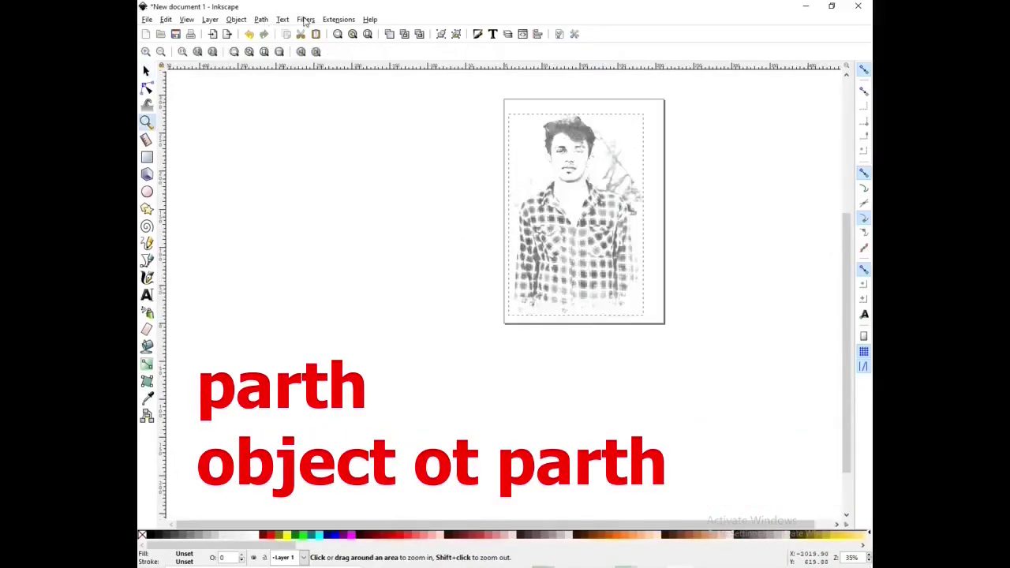
pyautogui.click(261, 19)
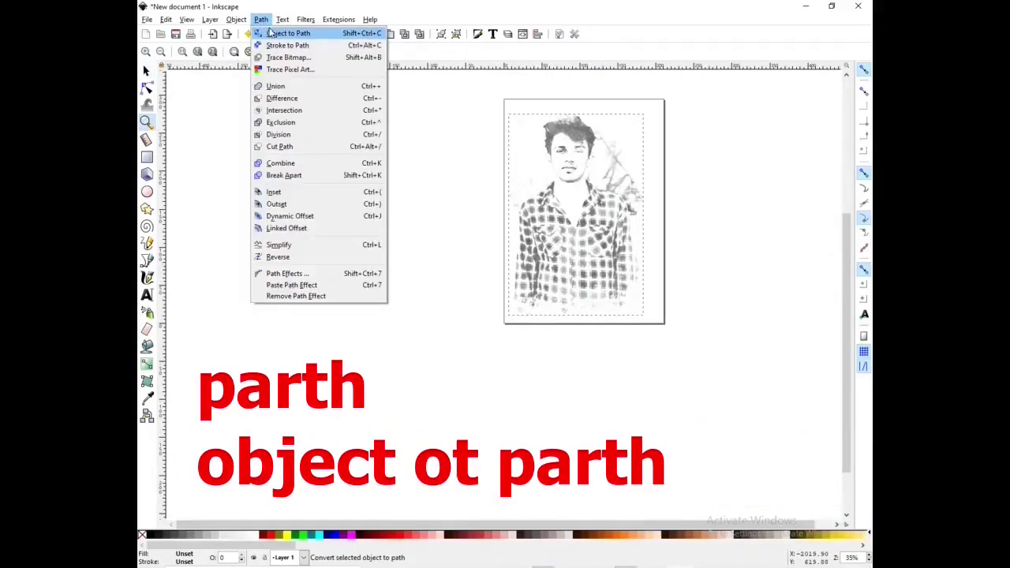
pyautogui.click(288, 33)
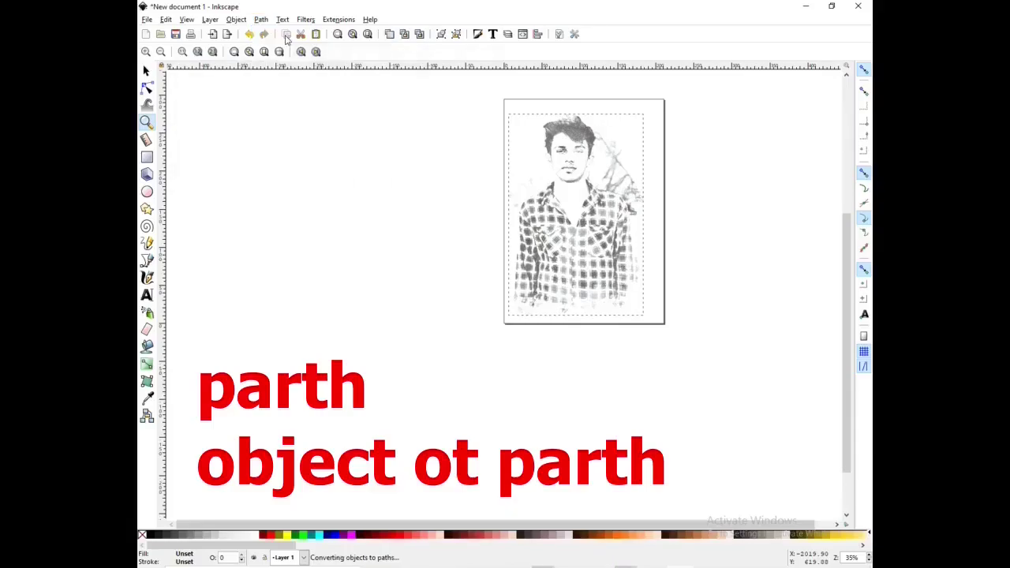
# Step: In the 4xiDraw pen servo G-code tool, set the pen down command to M05, servo up angle 80, down angle 10 and delay 0.1
pyautogui.click(335, 24)
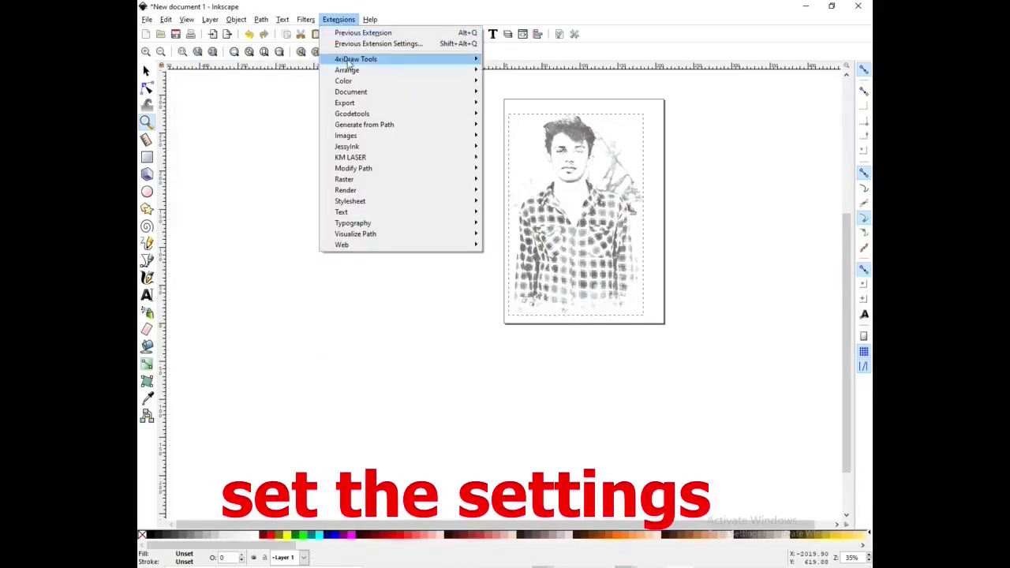
pyautogui.moveTo(442, 59)
pyautogui.click(552, 70)
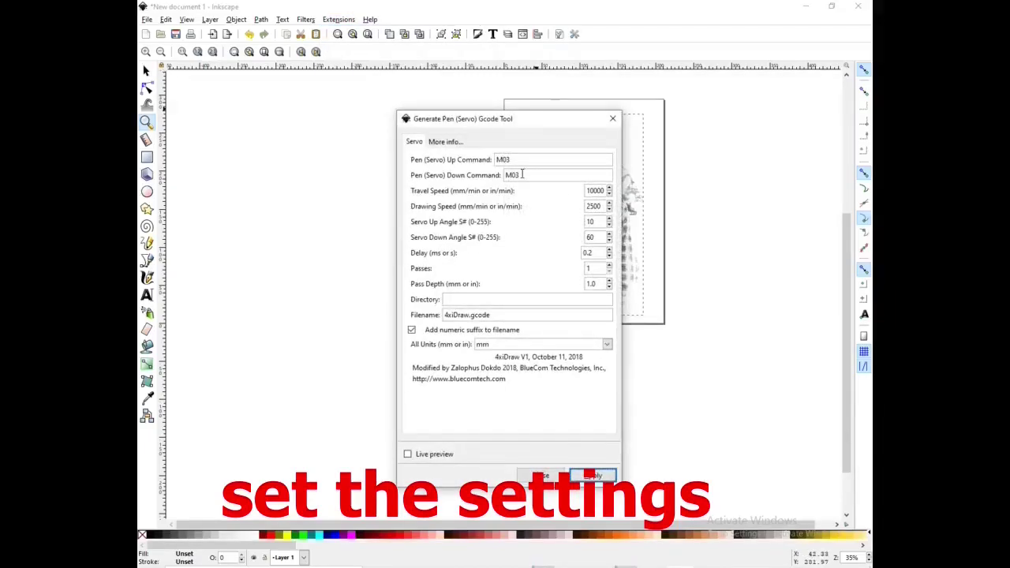
pyautogui.moveTo(521, 174)
pyautogui.mouseDown()
pyautogui.moveTo(504, 176)
pyautogui.moveTo(520, 179)
pyautogui.mouseUp()
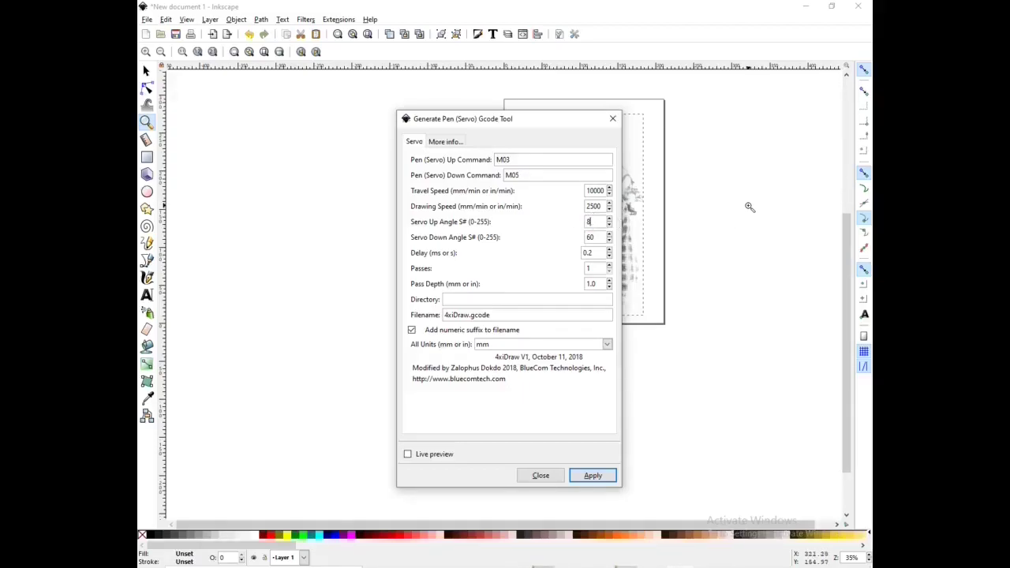
pyautogui.write('0')
pyautogui.press('Tab')
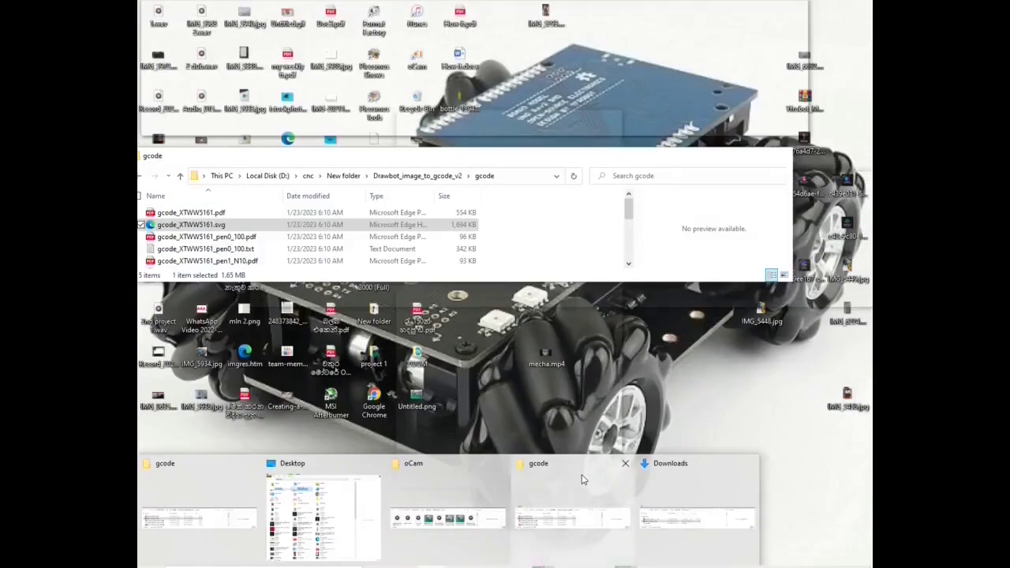
# Step: Switch to the File Explorer window showing the gcode folder and go to New folder inside cnc
pyautogui.click(582, 480)
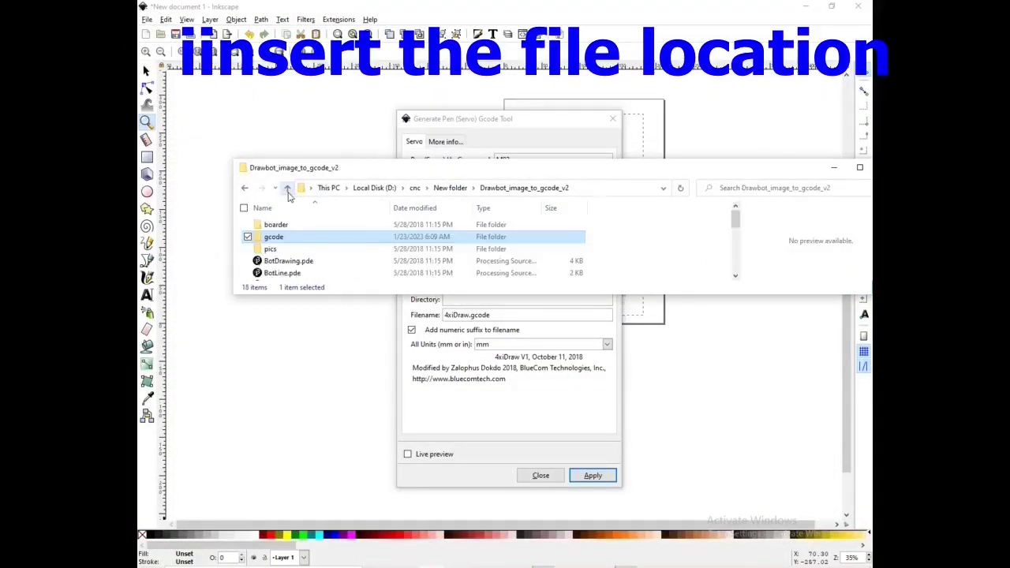
pyautogui.click(288, 193)
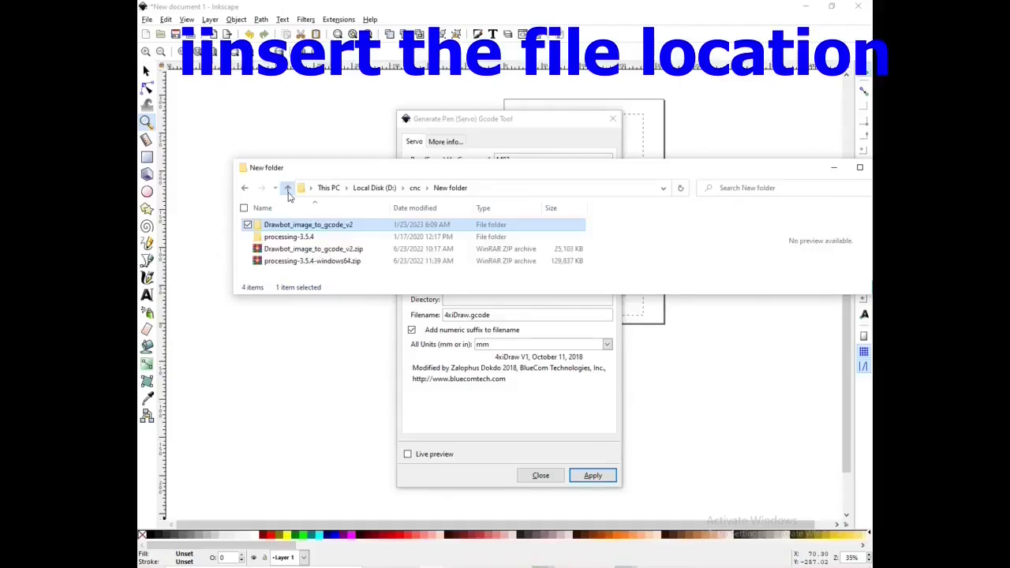
pyautogui.click(288, 193)
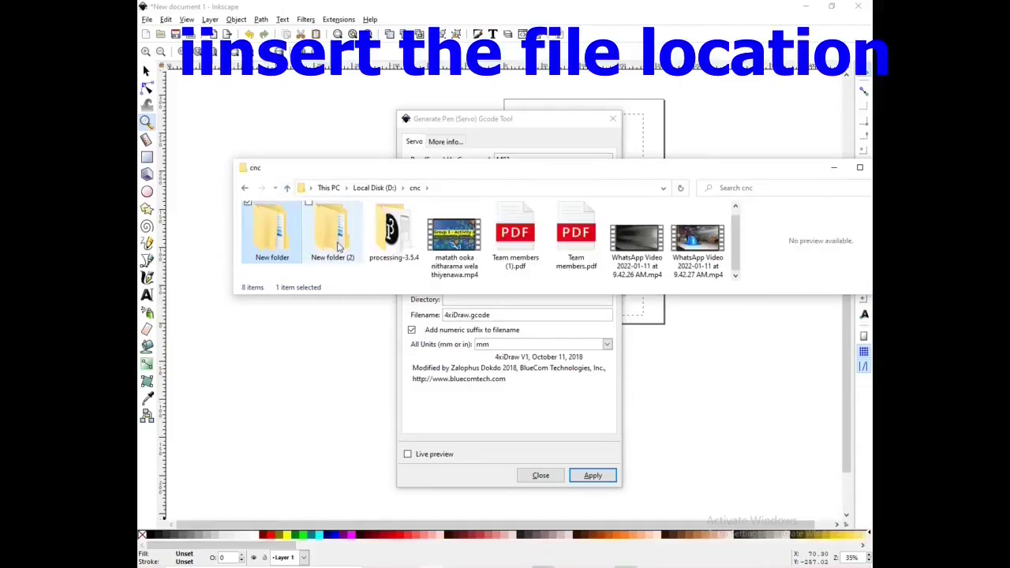
pyautogui.doubleClick(260, 248)
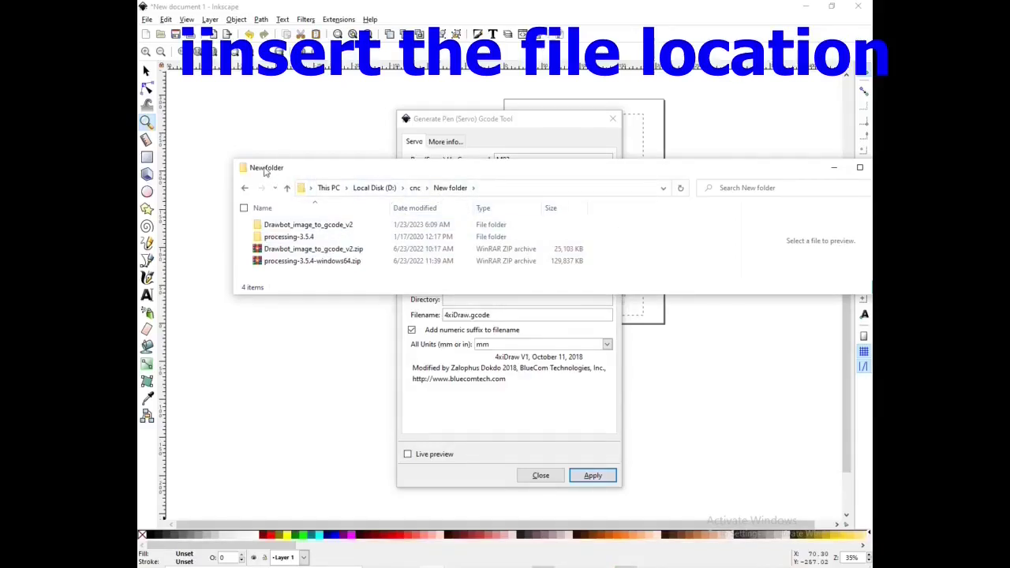
# Step: Create a folder named "g code picture" inside New folder and open it
pyautogui.rightClick(684, 259)
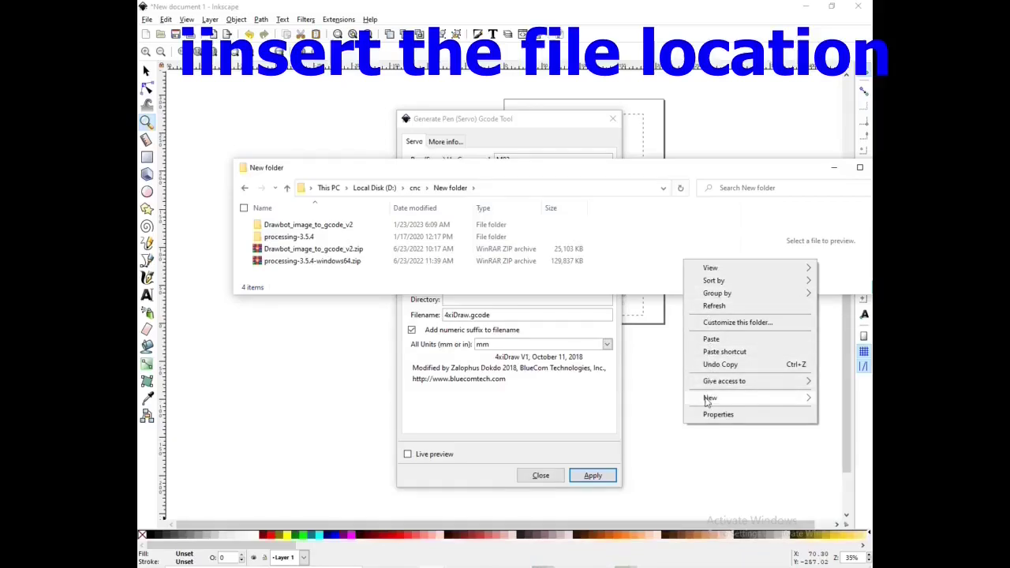
pyautogui.moveTo(708, 400)
pyautogui.click(645, 400)
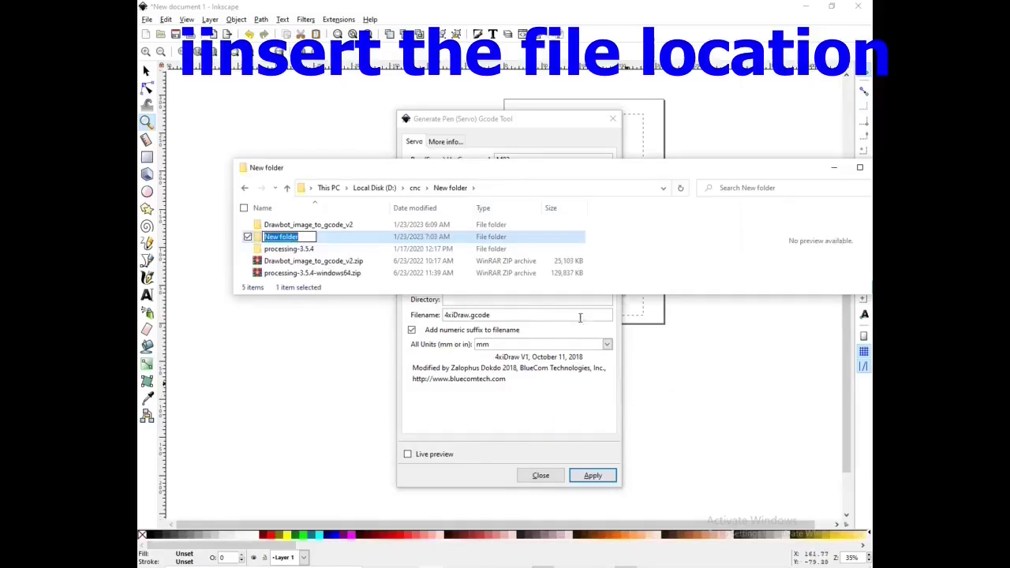
pyautogui.write('g')
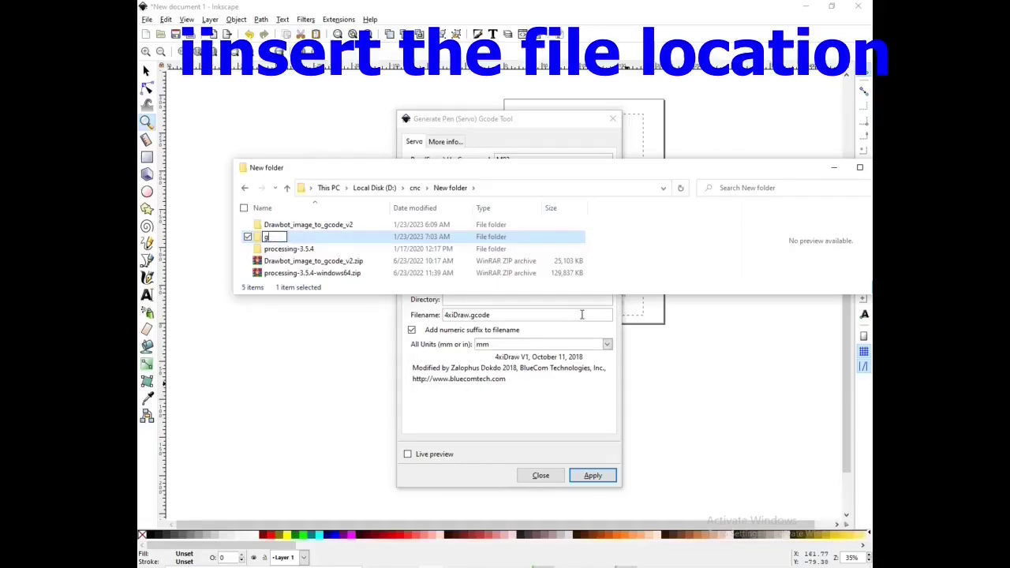
pyautogui.write('e picture')
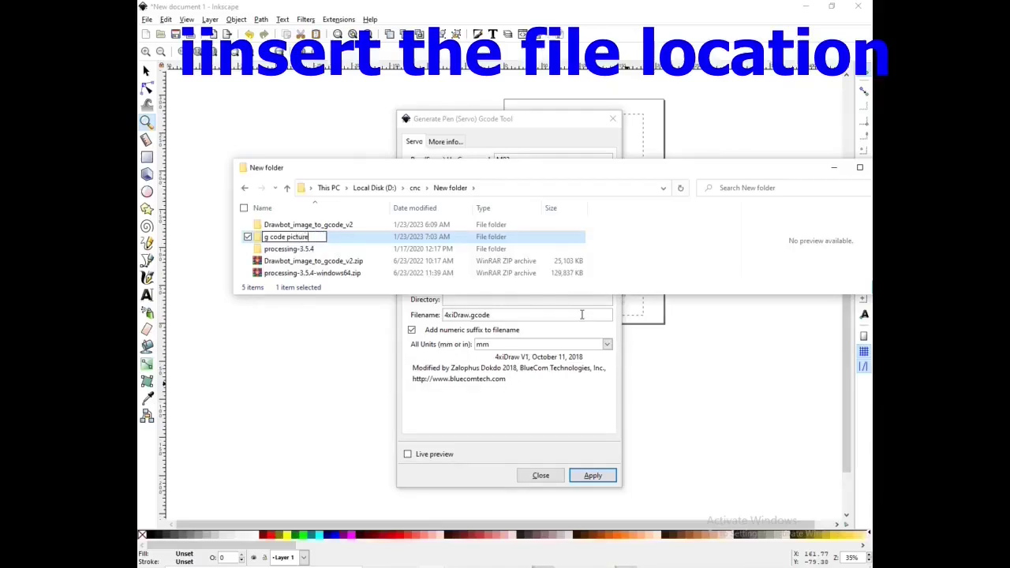
pyautogui.press('Return')
pyautogui.press('Return')
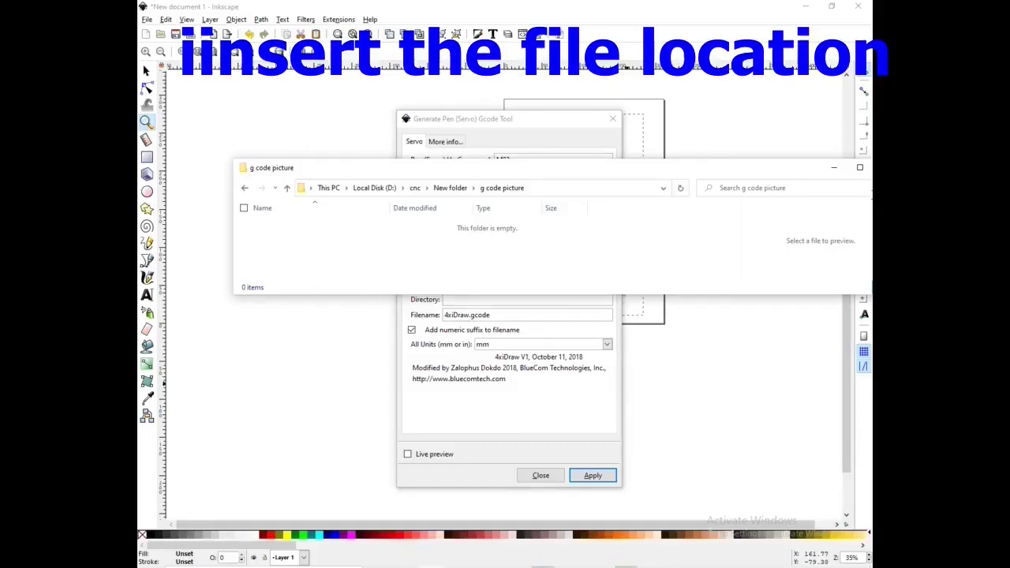
# Step: Copy the new folder's path into the G-code tool as the output directory, D:\cnc\New folder\g code picture, and generate the G-code
pyautogui.click(624, 189)
pyautogui.hotkey('ctrl', 'c')
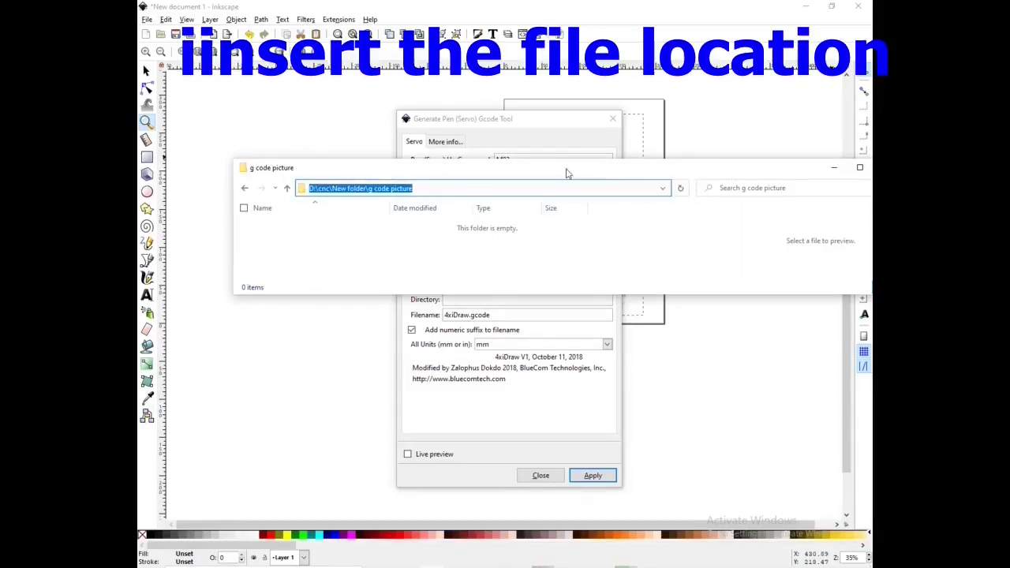
pyautogui.click(542, 123)
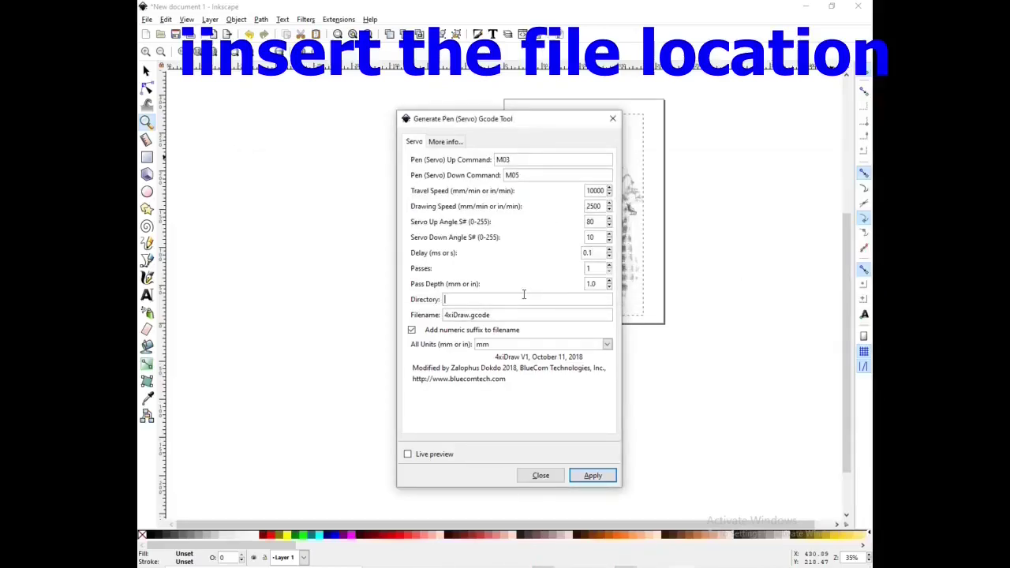
pyautogui.hotkey('ctrl', 'v')
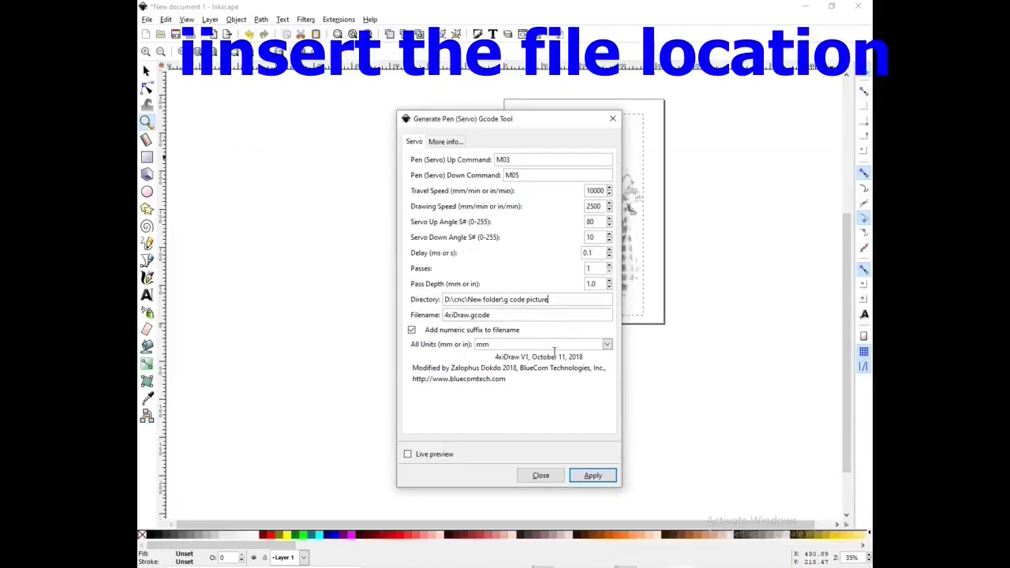
pyautogui.click(594, 480)
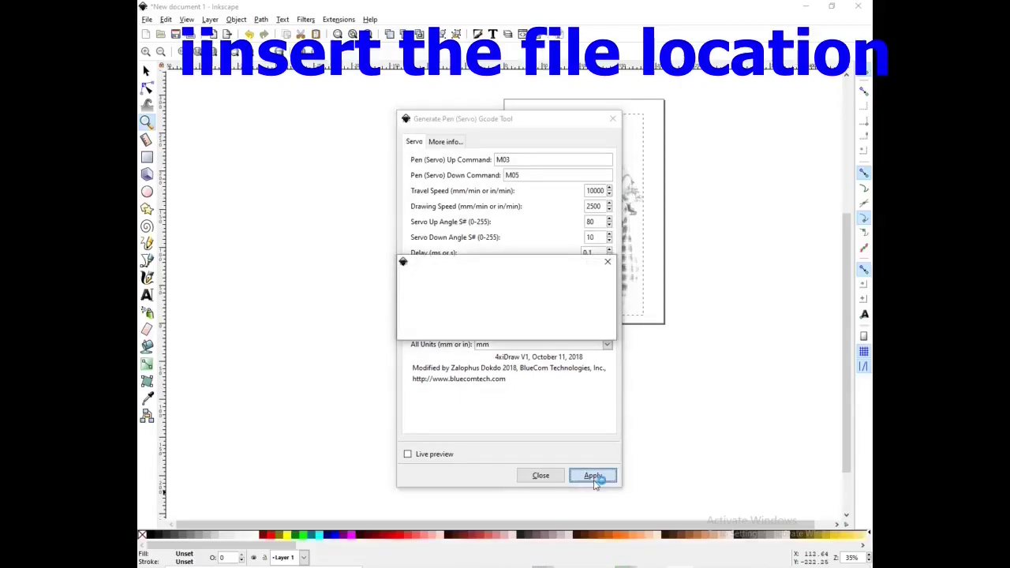